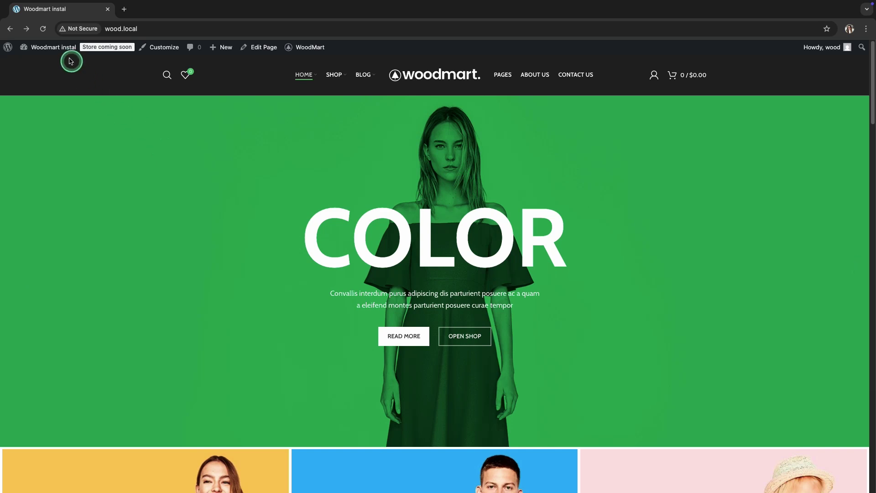
# - Go to the Dashboard and open WoodMart's Header builder
pyautogui.moveTo(62, 53)
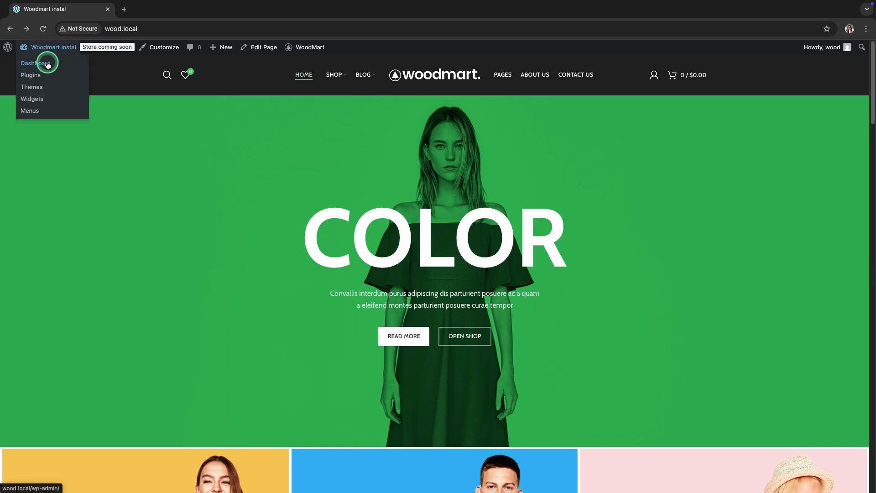
pyautogui.click(46, 64)
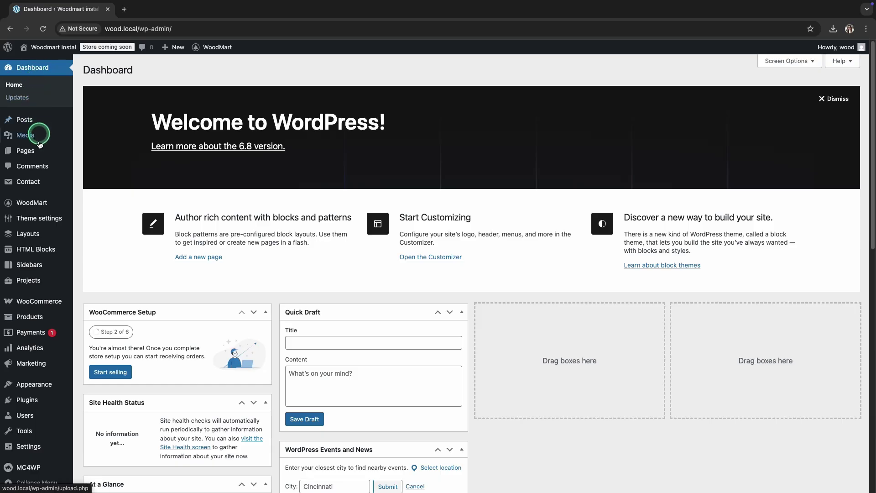
pyautogui.moveTo(32, 203)
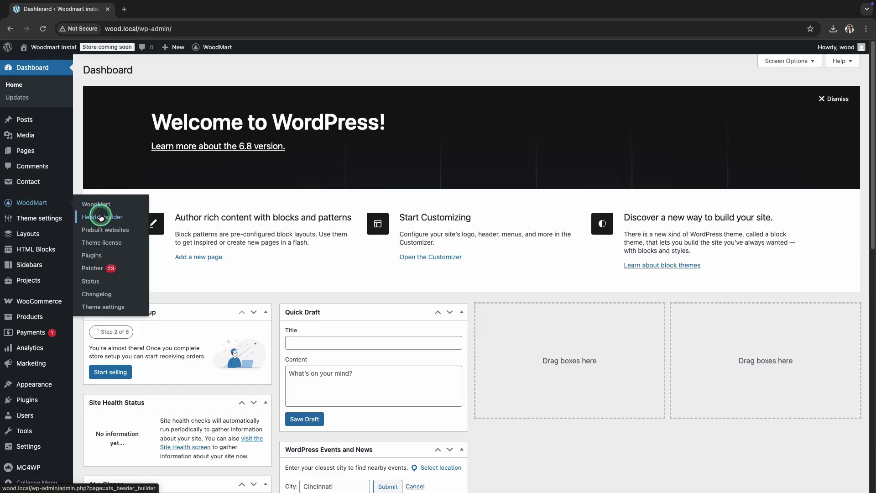
pyautogui.click(101, 217)
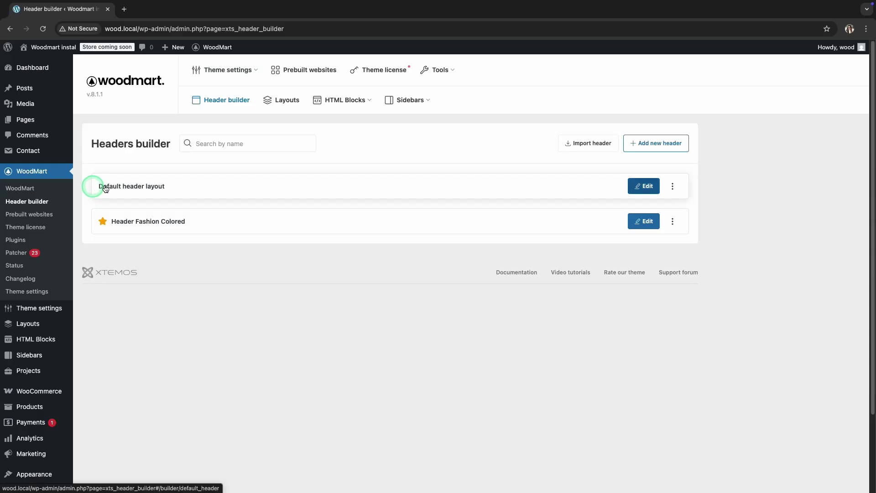
# - Duplicate Header Fashion Colored, rename the copy to 'Header Fashion Colored Overlap' and save it
pyautogui.click(672, 222)
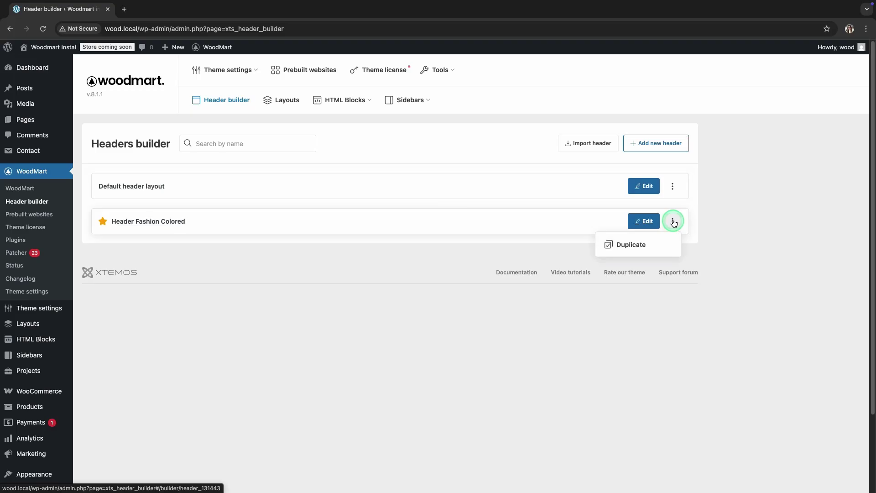
pyautogui.click(623, 245)
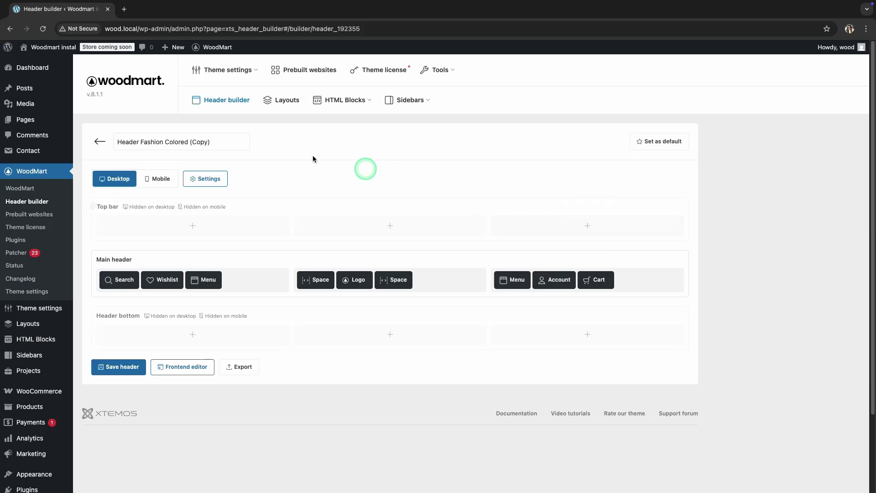
pyautogui.click(199, 141)
pyautogui.moveTo(199, 141); pyautogui.dragTo(215, 141)
pyautogui.press('BackSpace')
pyautogui.press('BackSpace')
pyautogui.press('BackSpace')
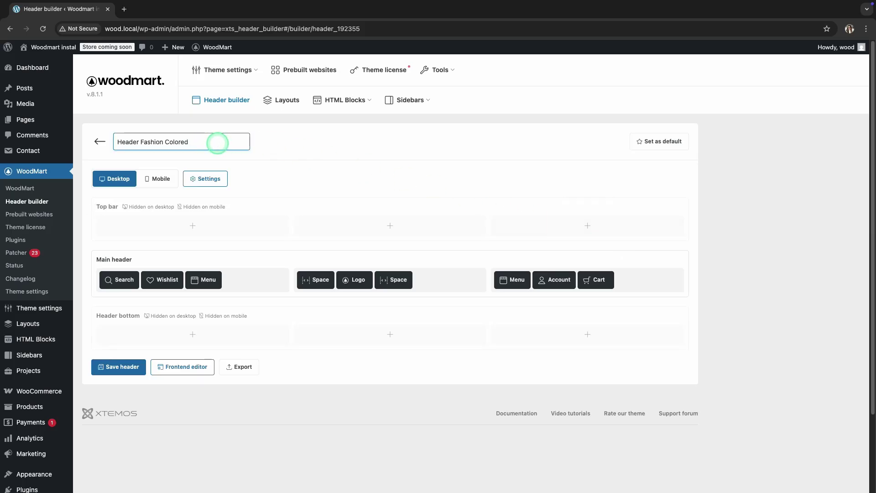
pyautogui.write('Overlap')
pyautogui.click(120, 367)
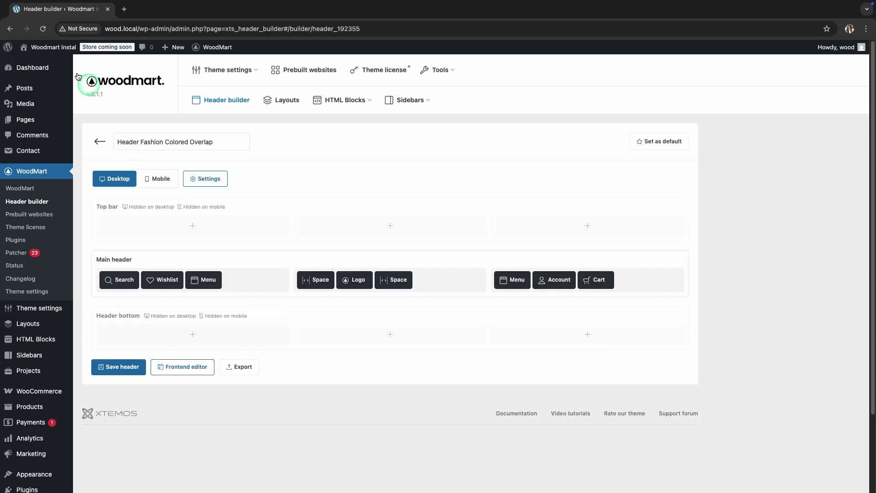
# - Assign Header Fashion Colored Overlap as the Home Fashion-color page's custom header and save the page
pyautogui.moveTo(59, 48)
pyautogui.click(44, 62)
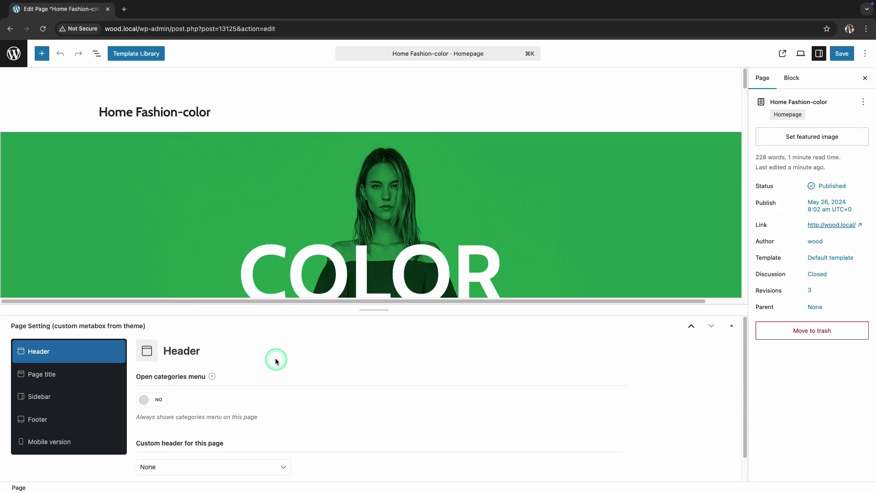
pyautogui.scroll(-2, 276, 361)
pyautogui.click(234, 442)
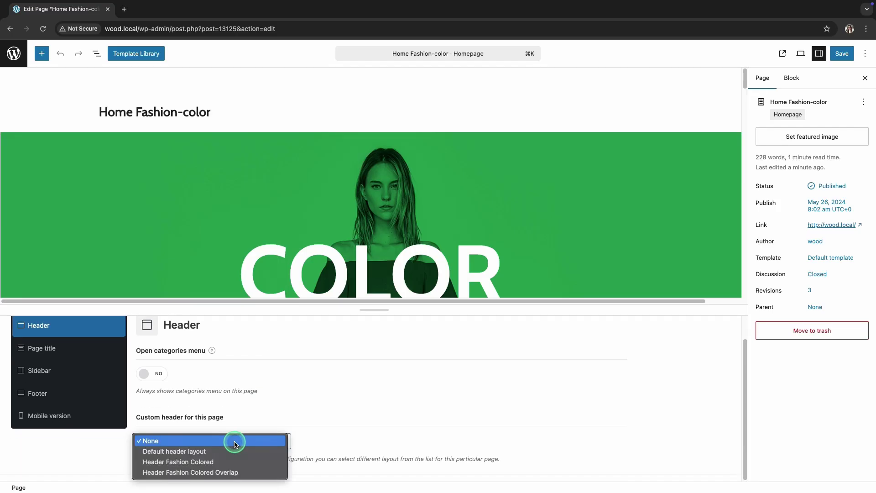
pyautogui.click(228, 470)
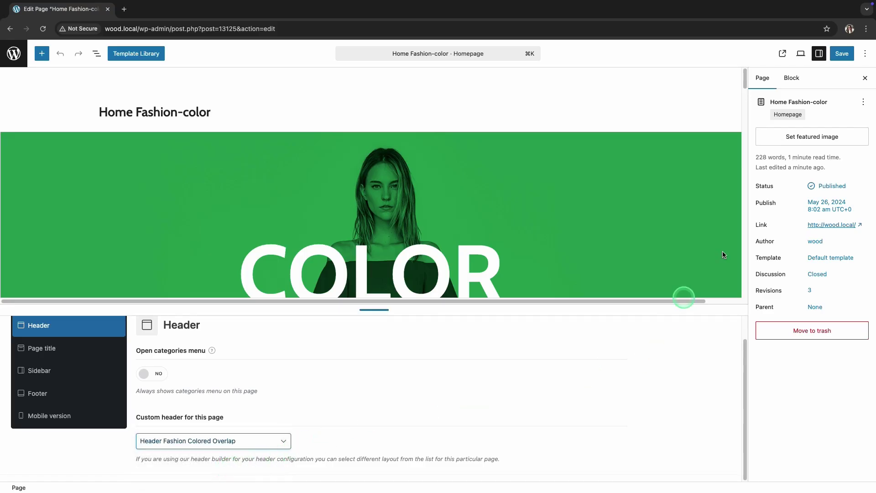
pyautogui.click(843, 55)
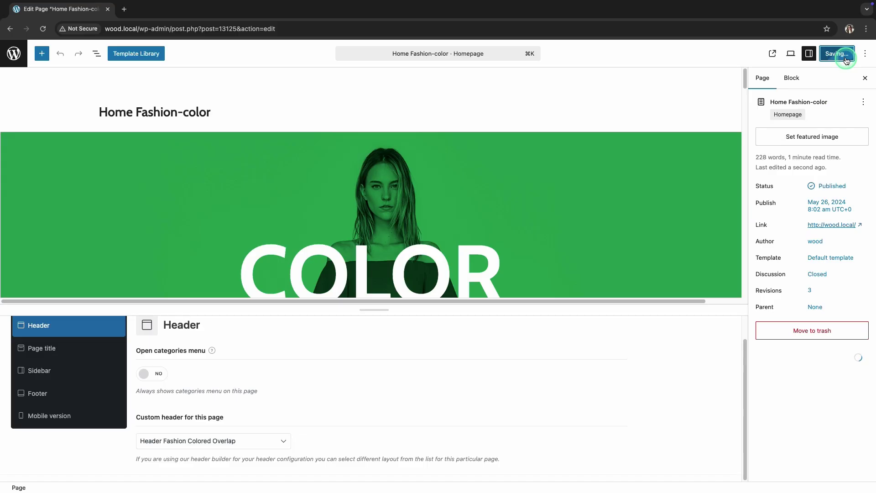
# - View the homepage and open its Header Fashion Colored Overlap header in the frontend header builder
pyautogui.click(783, 55)
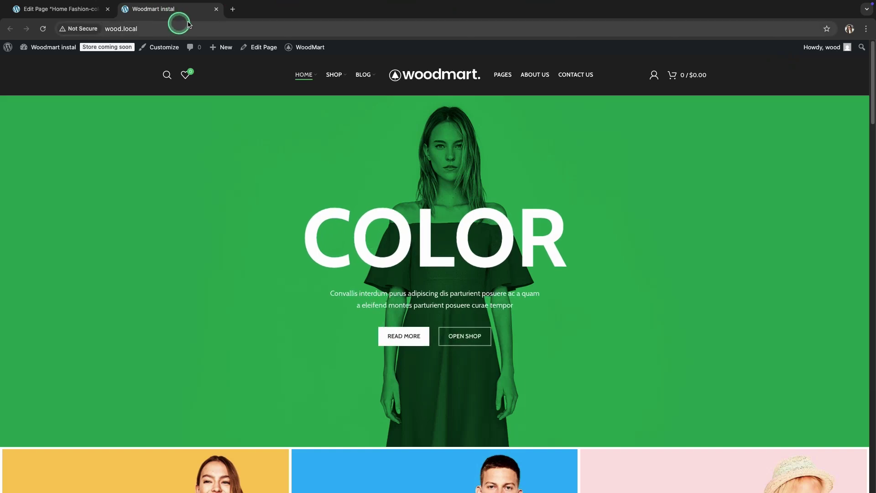
pyautogui.moveTo(312, 51)
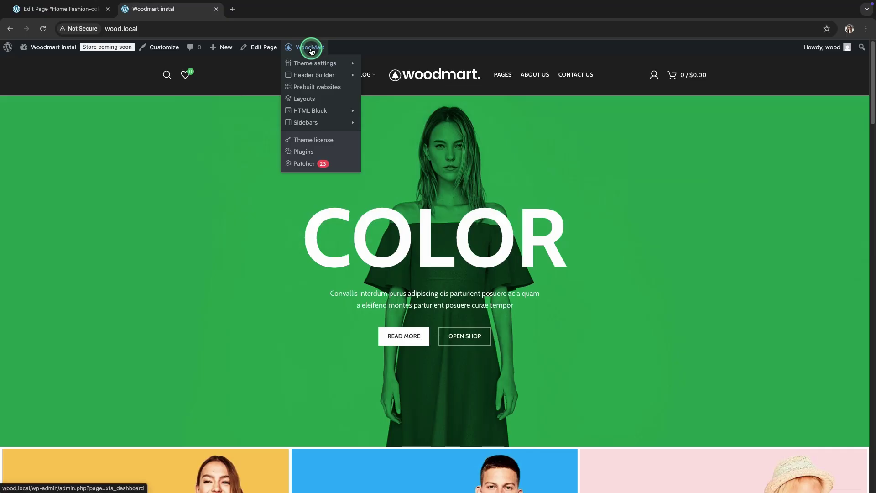
pyautogui.moveTo(314, 75)
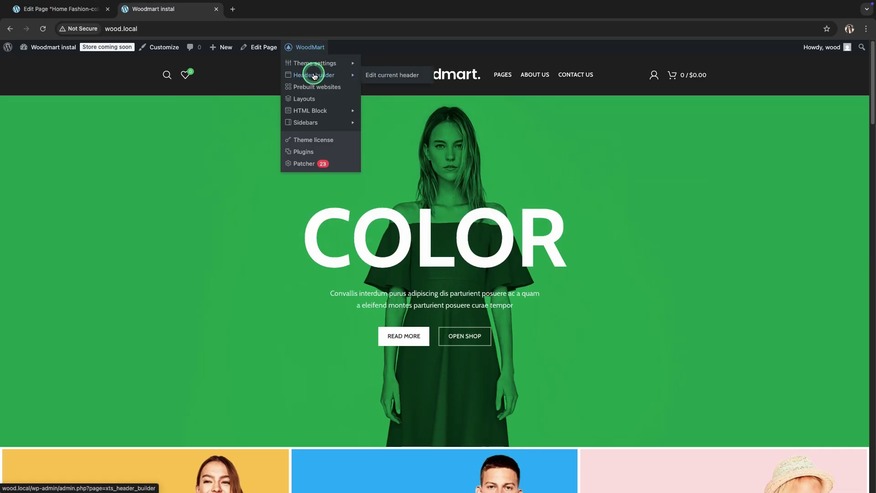
pyautogui.click(382, 76)
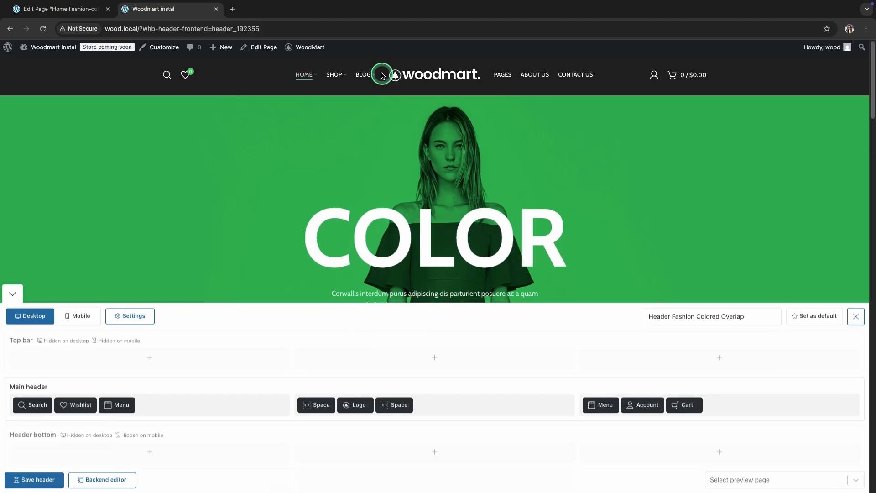
# - Turn on 'Make it overlap' in the header Settings and save, so the hero runs behind the header
pyautogui.click(132, 318)
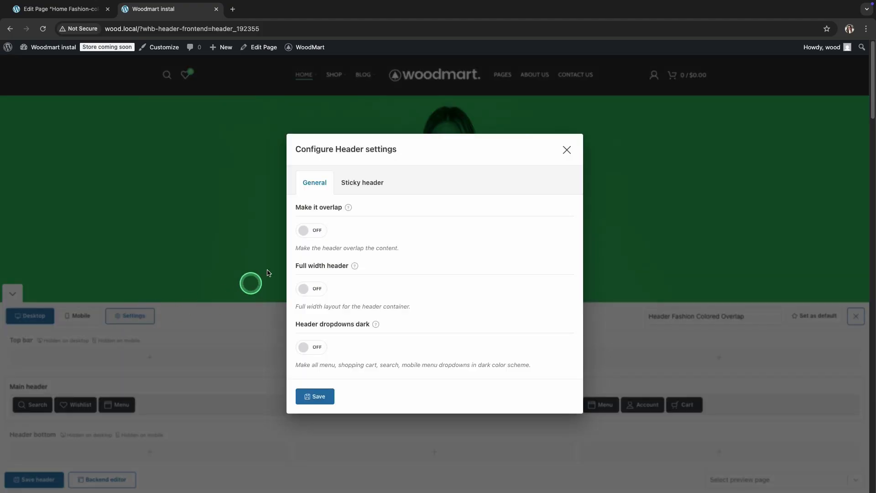
pyautogui.click(307, 235)
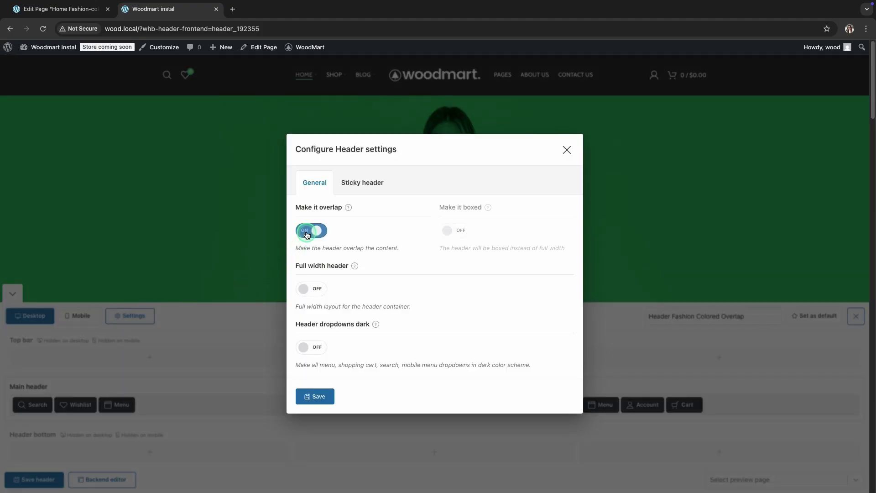
pyautogui.click(315, 395)
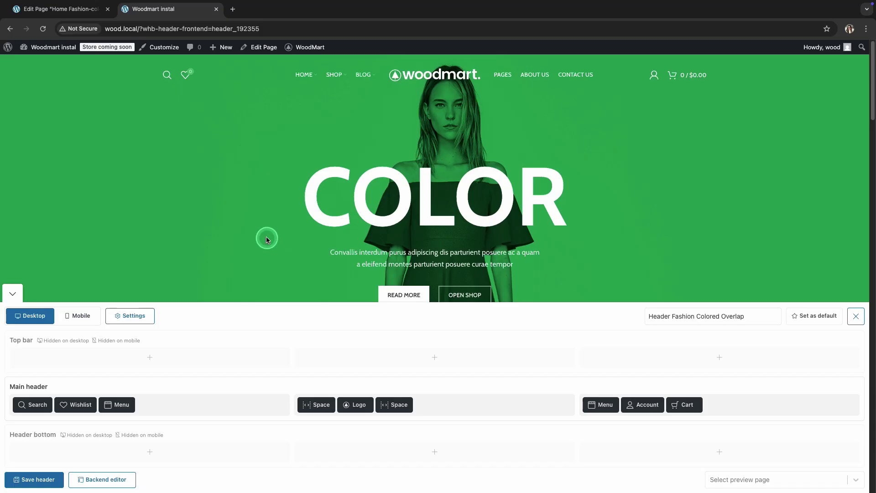
pyautogui.scroll(-1, 267, 239)
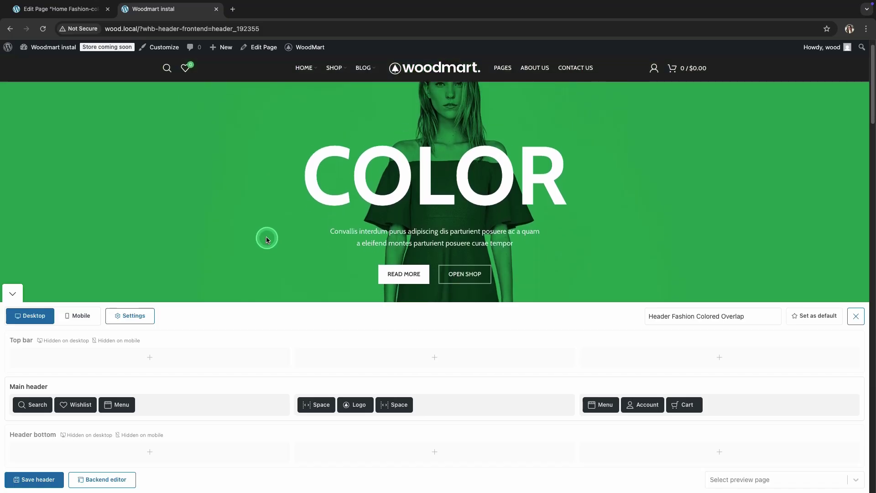
pyautogui.scroll(1, 267, 239)
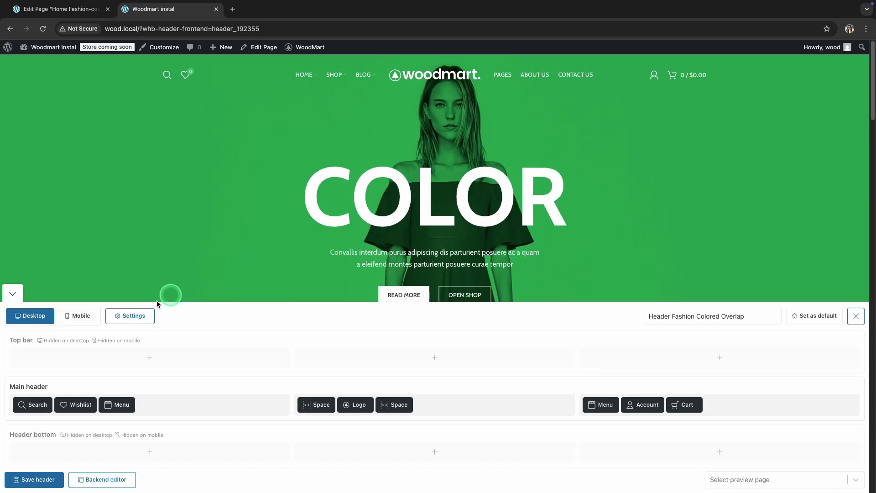
# - Turn on 'Make it boxed' in the header Settings and save
pyautogui.click(133, 315)
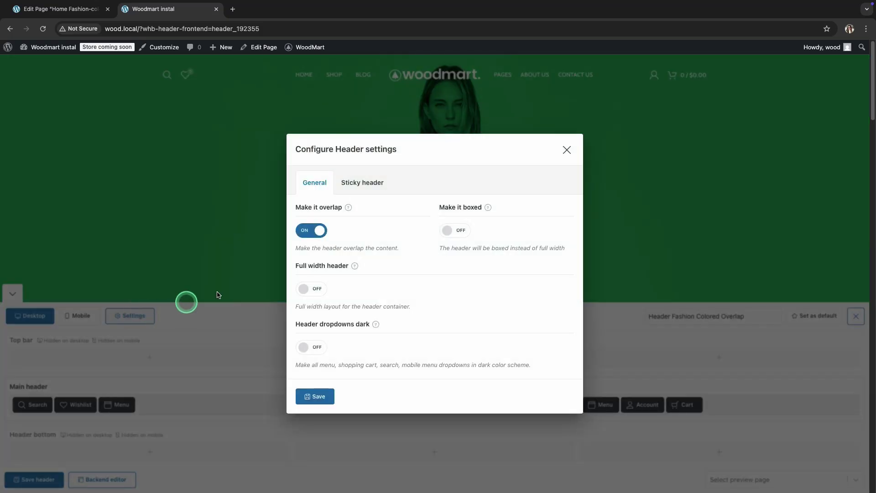
pyautogui.click(444, 236)
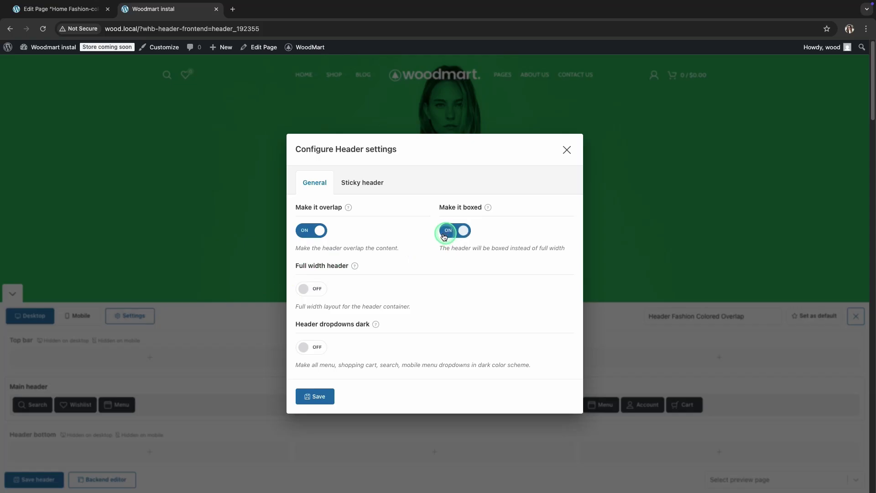
pyautogui.click(316, 395)
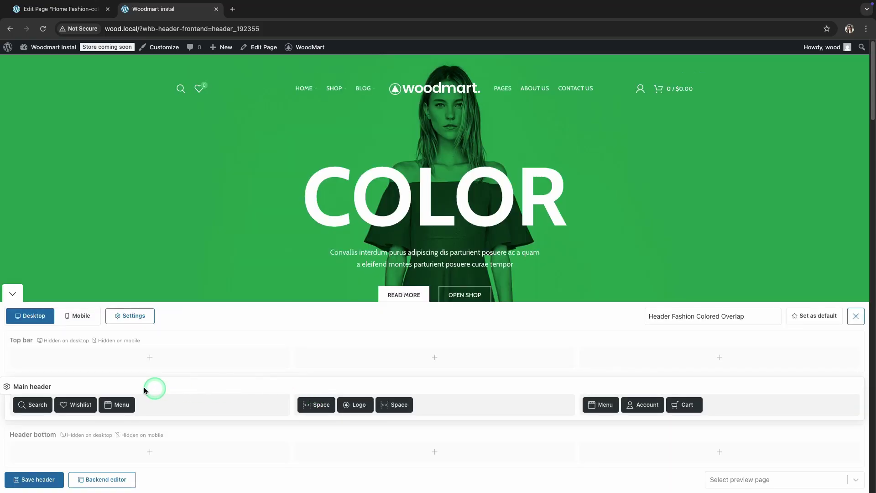
# - Give the main header row a Dark text color scheme and white background, then save
pyautogui.click(6, 387)
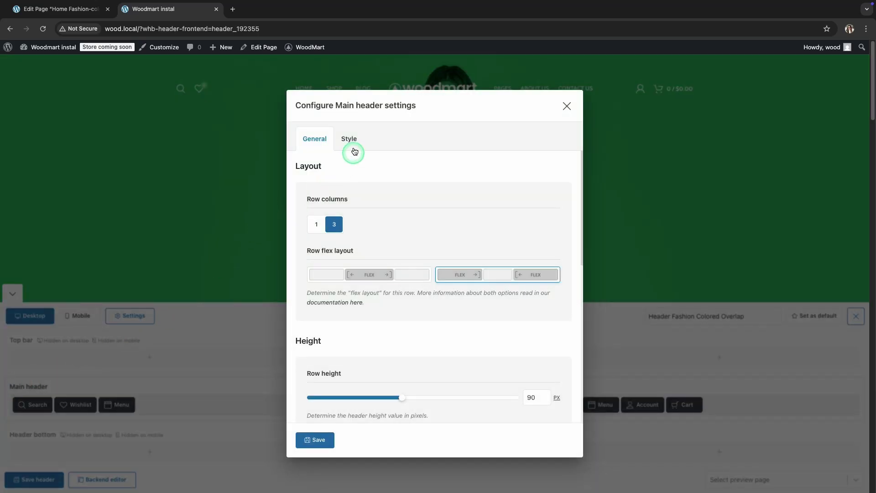
pyautogui.click(353, 144)
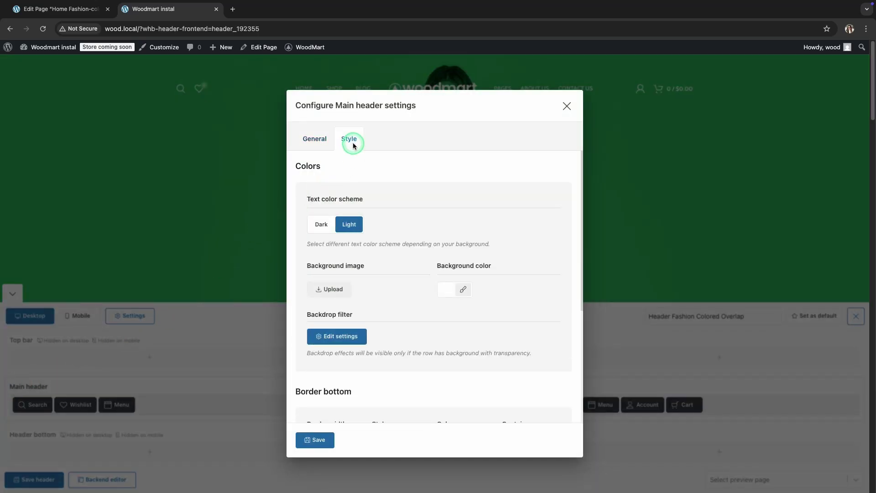
pyautogui.click(323, 223)
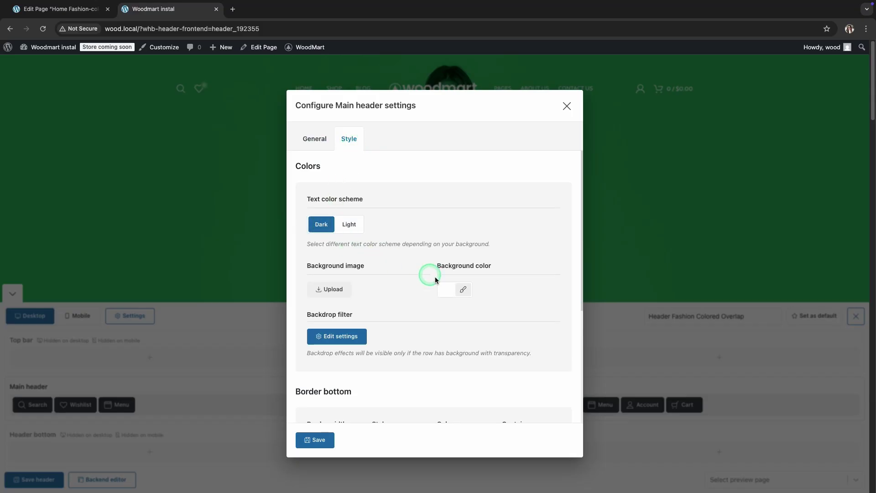
pyautogui.click(446, 288)
pyautogui.scroll(-1, 468, 349)
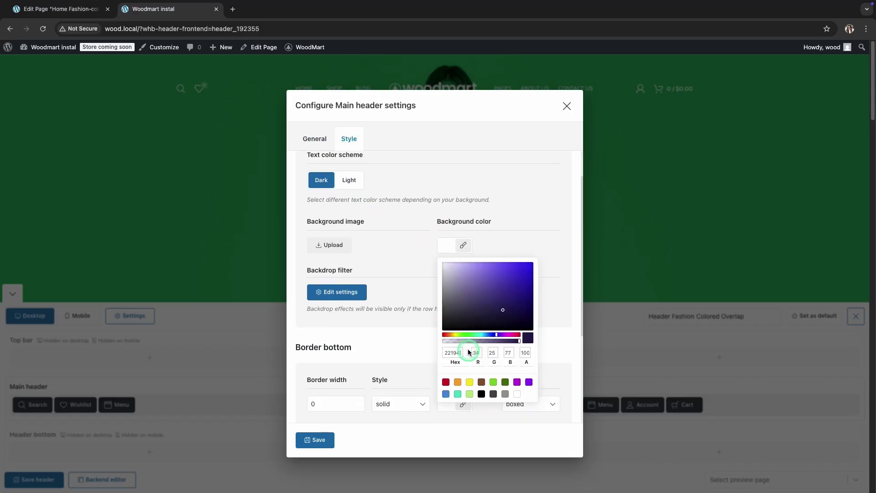
pyautogui.click(516, 393)
pyautogui.click(423, 397)
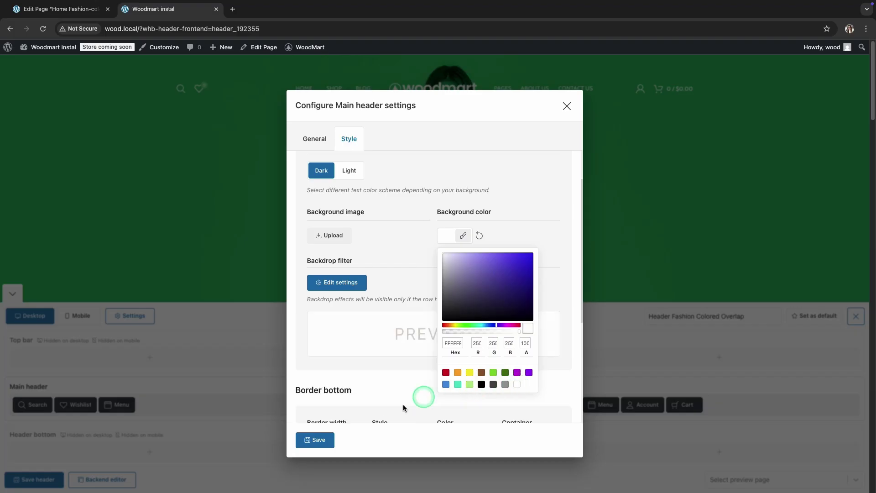
pyautogui.click(318, 439)
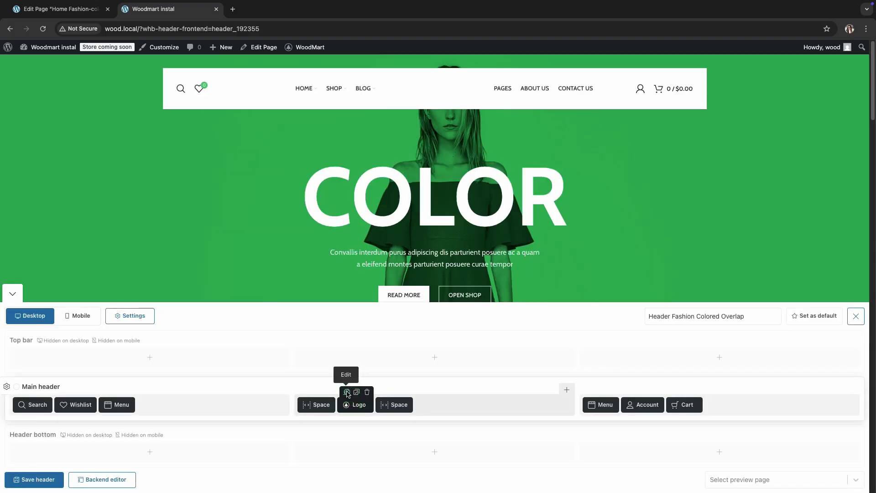
# - Replace the header logo with the black Woodmart logo found by searching 'logo', and save
pyautogui.click(347, 392)
pyautogui.click(404, 229)
pyautogui.click(651, 114)
pyautogui.write('logo')
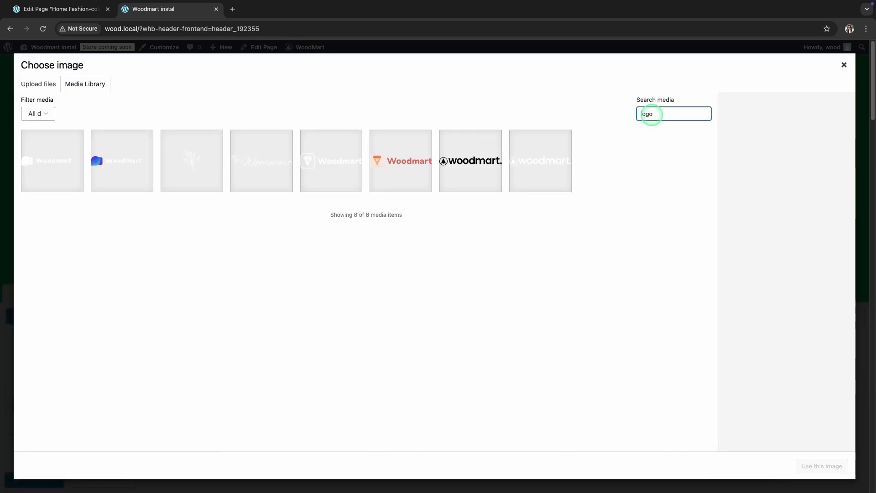
pyautogui.click(492, 160)
pyautogui.click(821, 466)
pyautogui.click(325, 398)
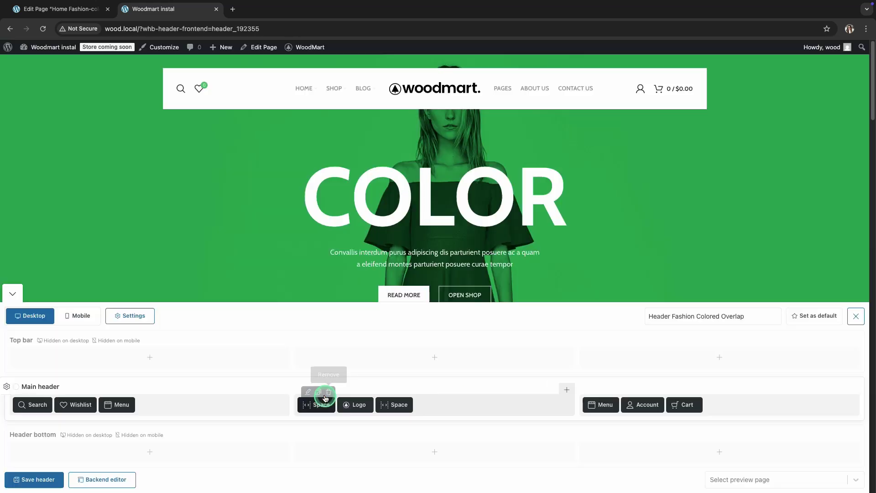